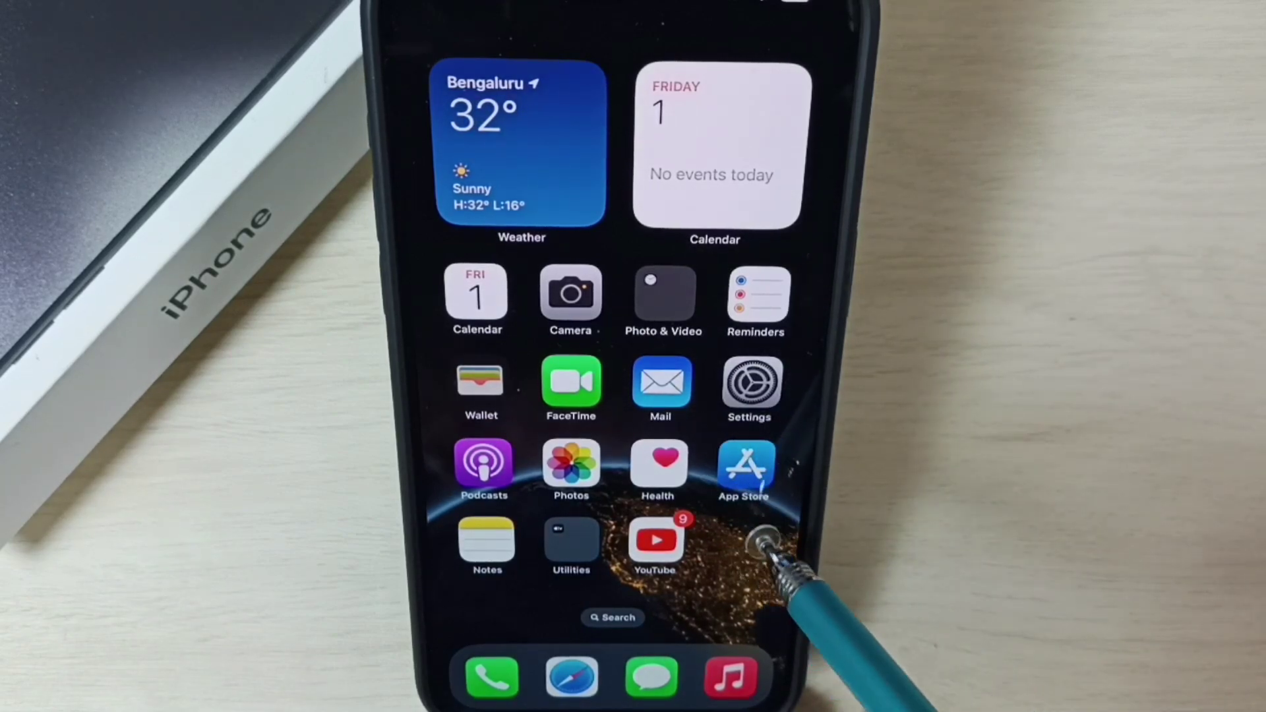
# Step: Swipe to the home-screen page showing Pages, Google and WhatsApp
pyautogui.moveTo(762, 542); pyautogui.dragTo(679, 581)
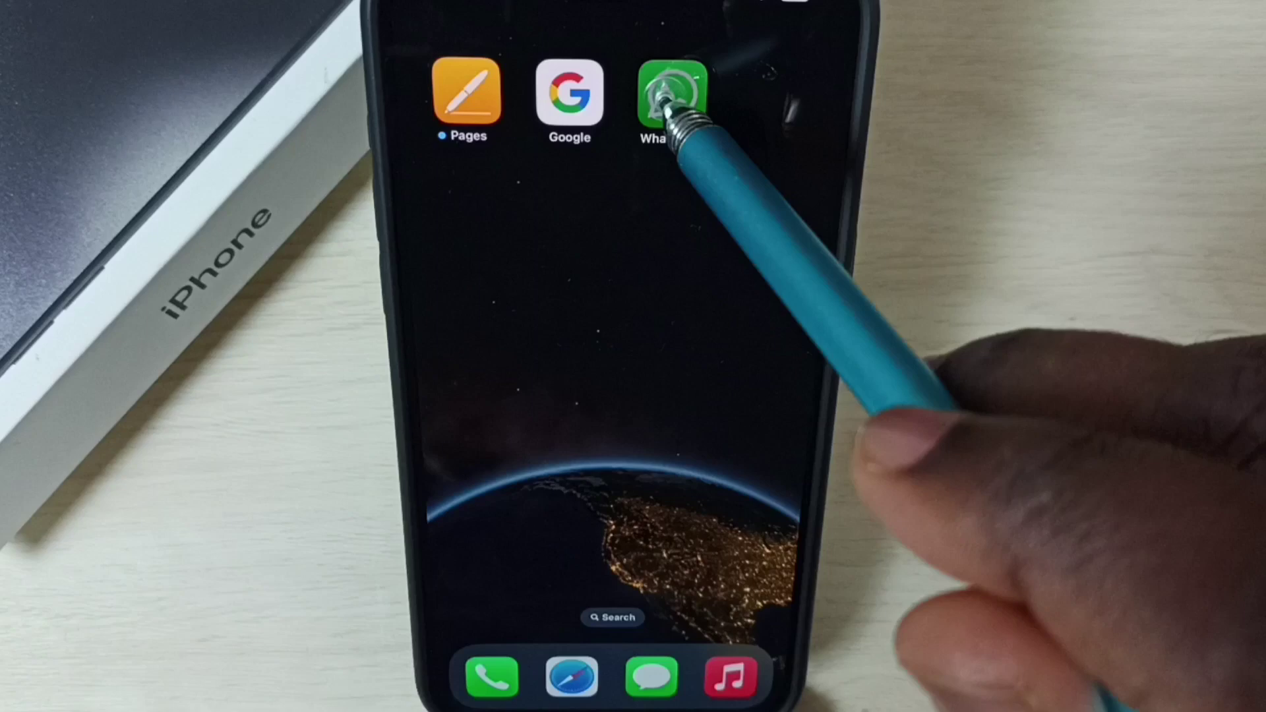
pyautogui.click(672, 99)
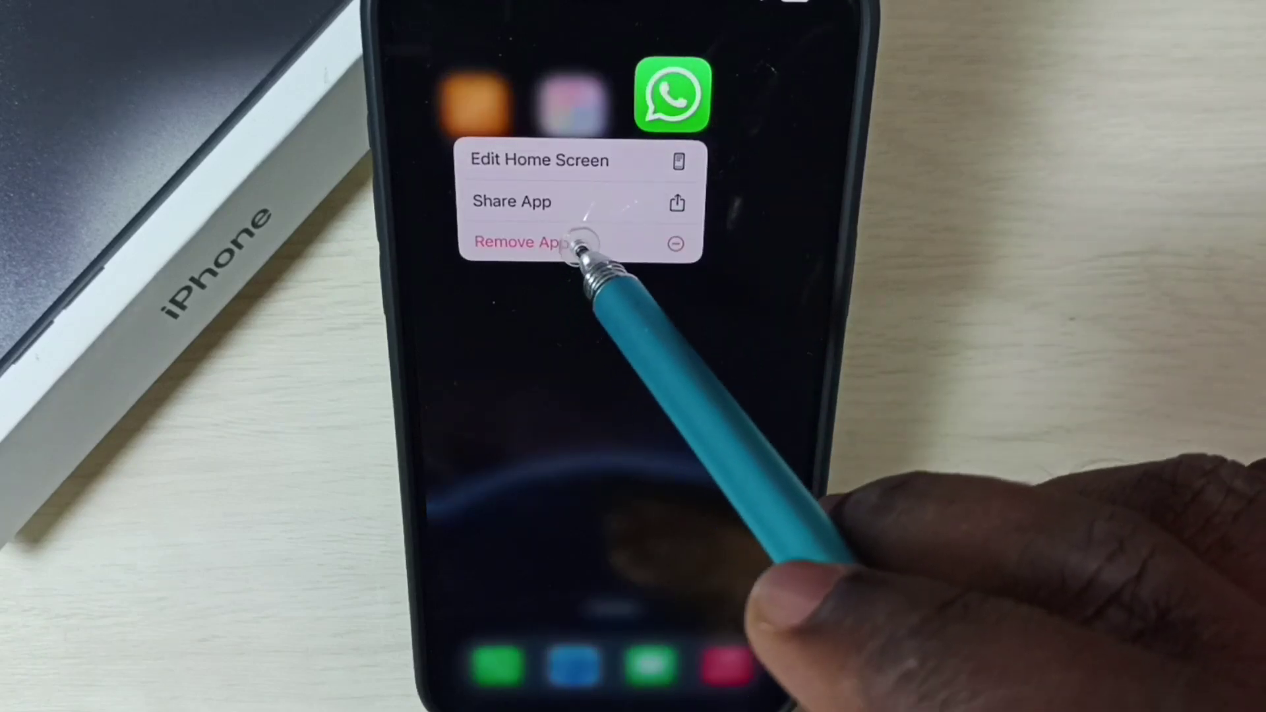
pyautogui.click(579, 242)
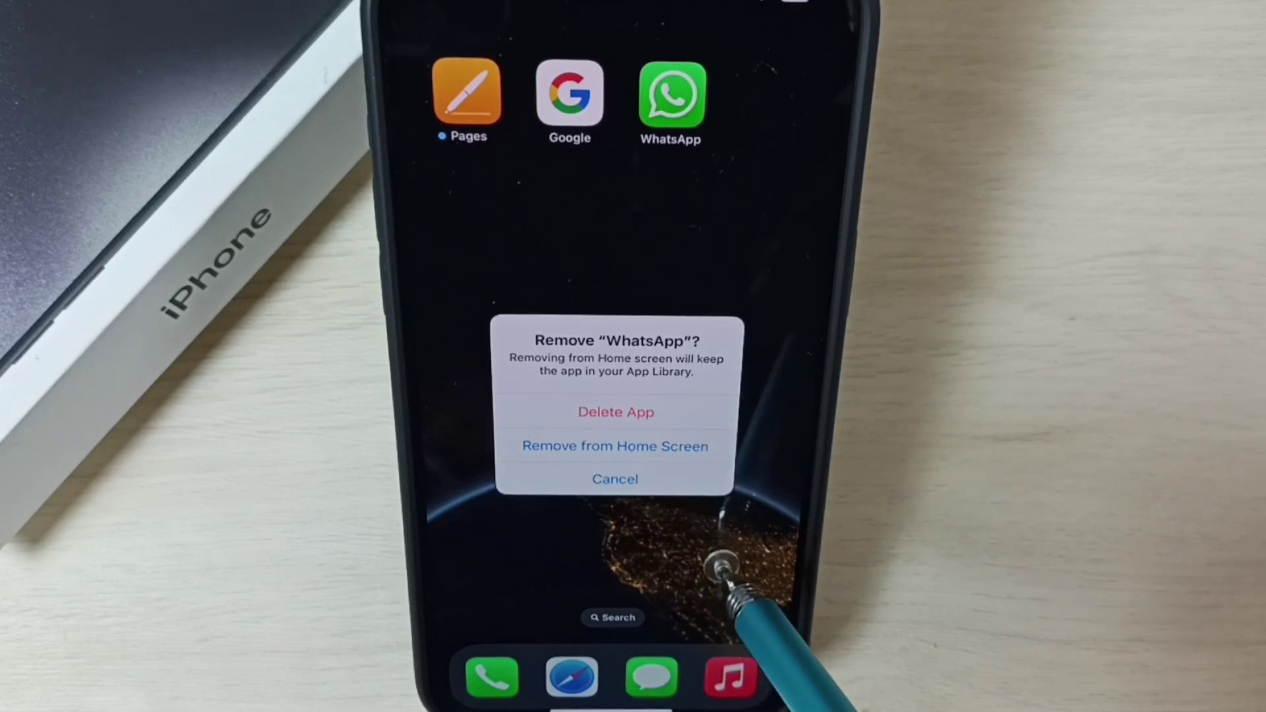
# Step: Cancel the removal prompt, keeping WhatsApp, and swipe back to the first home page
pyautogui.click(693, 480)
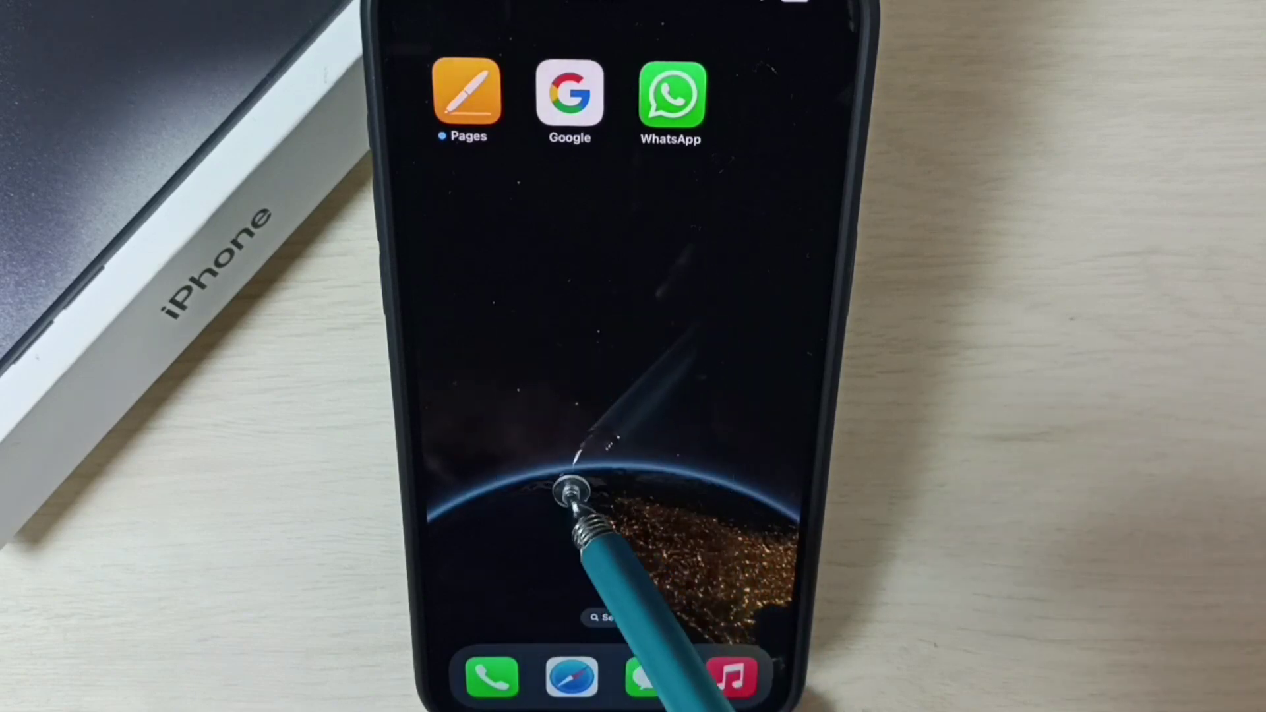
pyautogui.moveTo(565, 486); pyautogui.dragTo(767, 522)
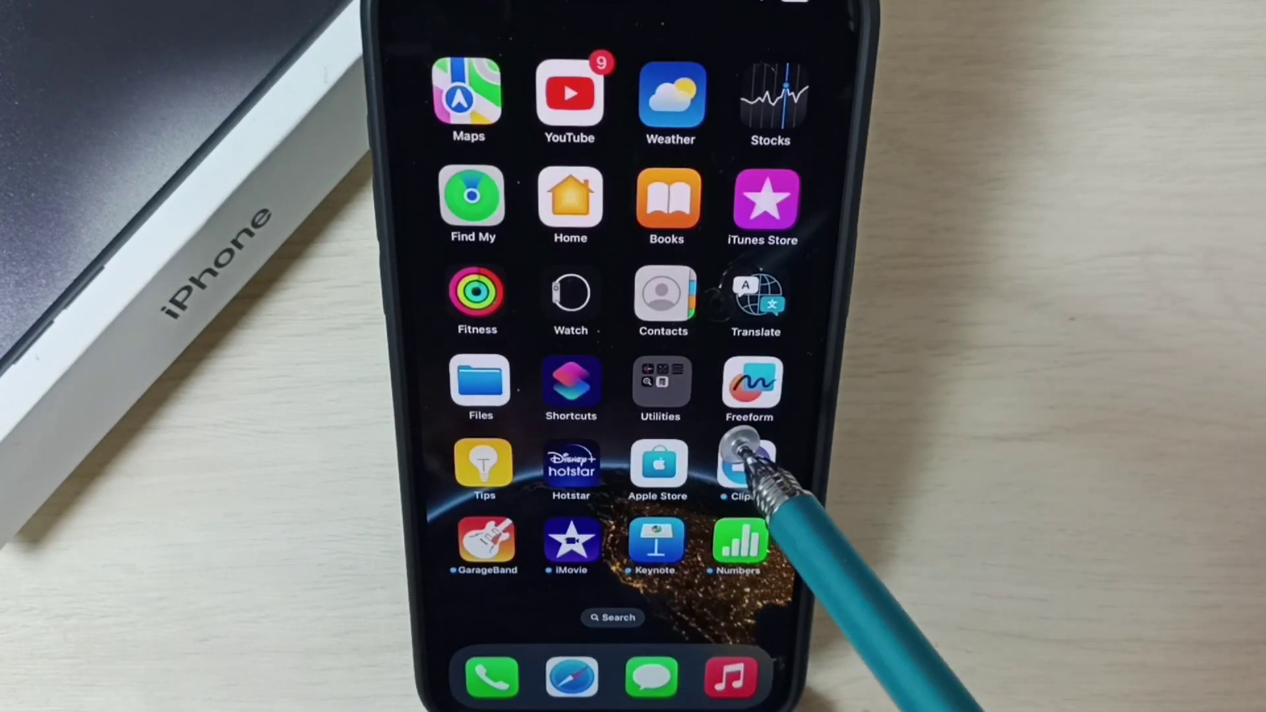
pyautogui.moveTo(617, 450); pyautogui.dragTo(820, 499)
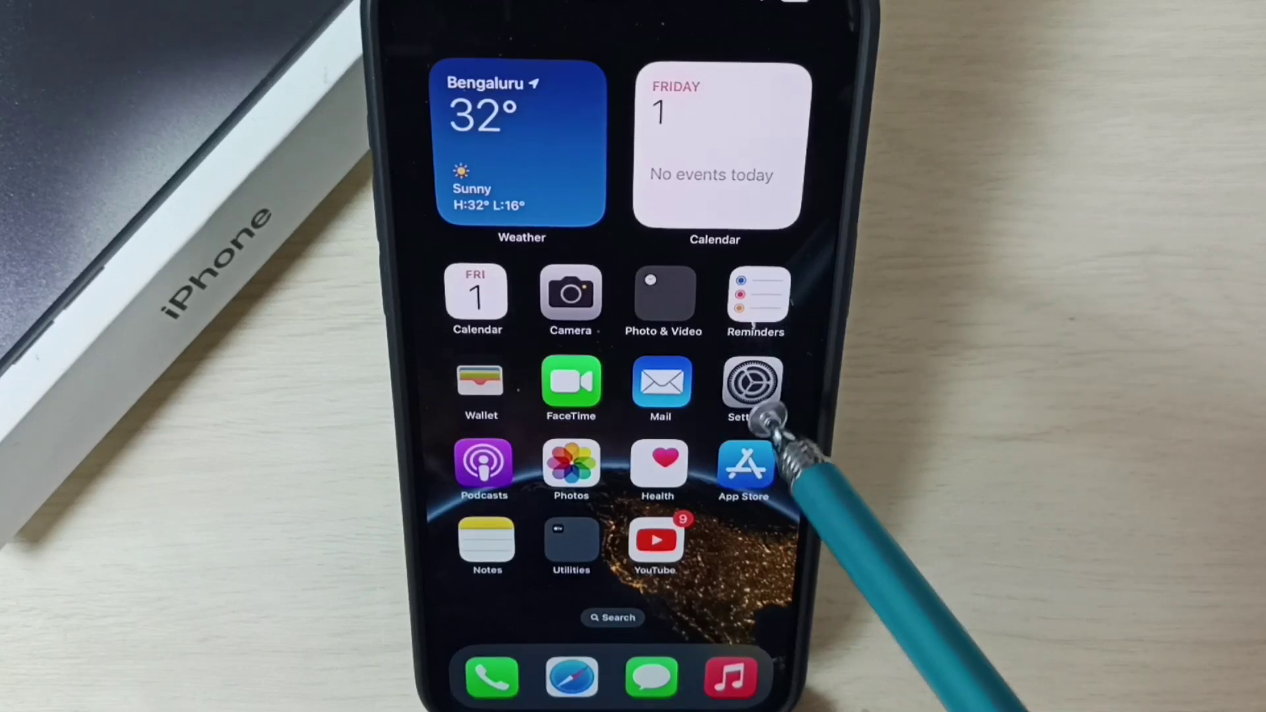
# Step: Open Settings > General > iPhone Storage to list apps by size
pyautogui.click(743, 394)
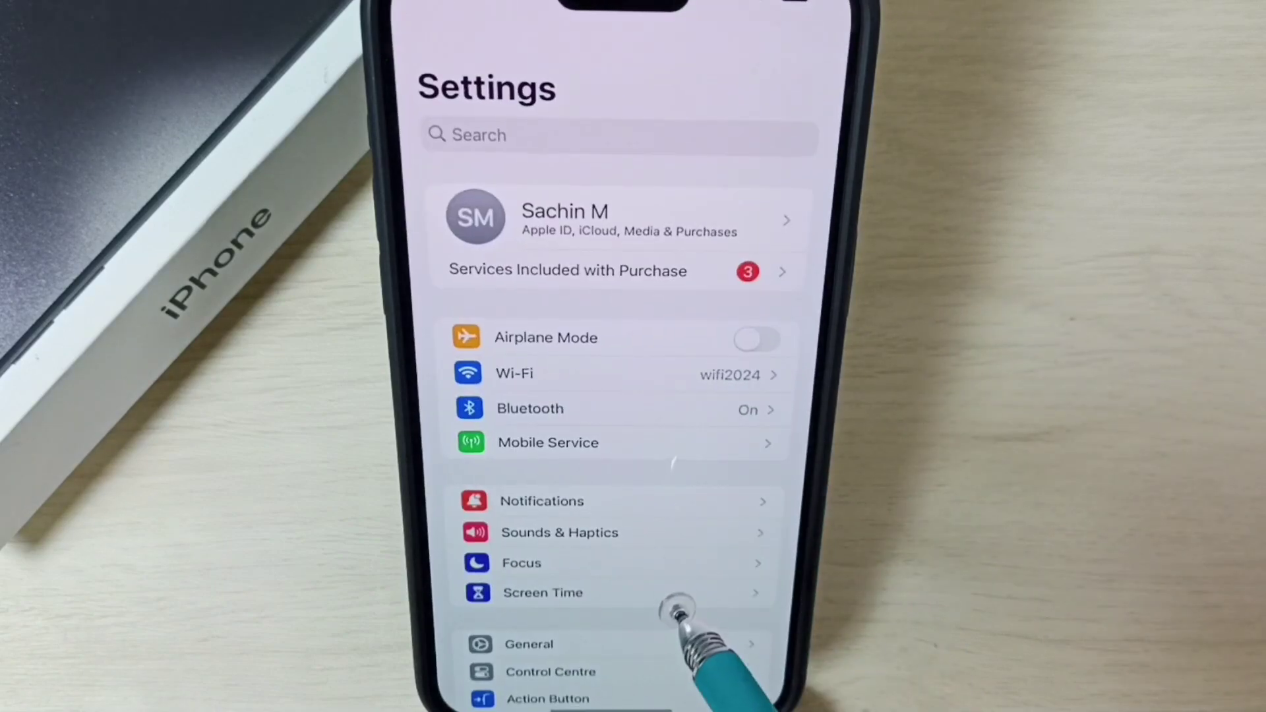
pyautogui.moveTo(668, 591); pyautogui.dragTo(729, 366)
pyautogui.click(729, 455)
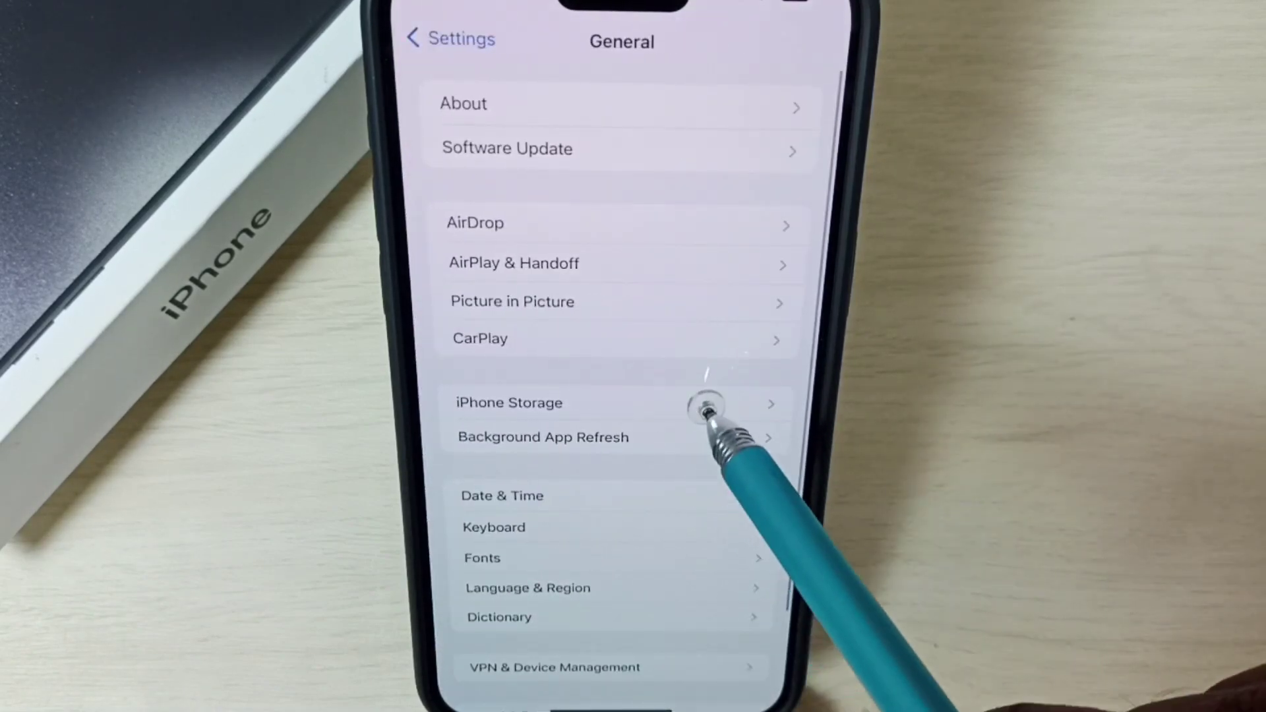
pyautogui.click(715, 406)
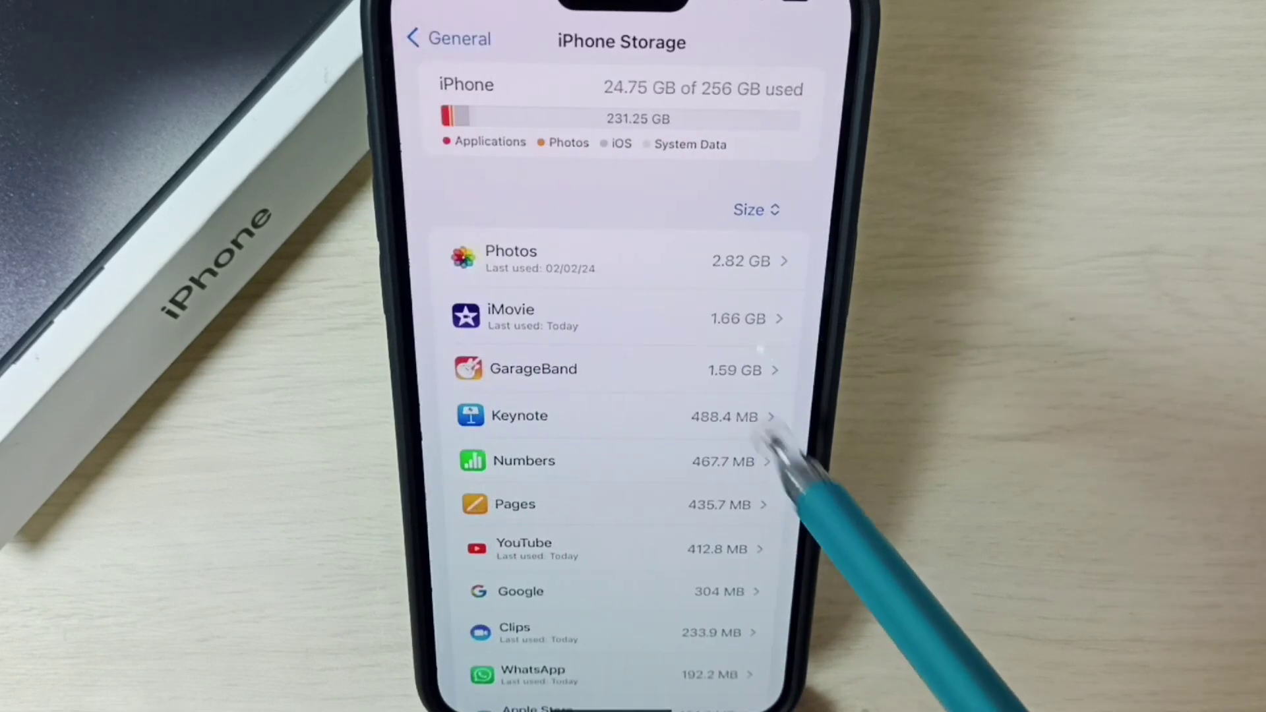
pyautogui.moveTo(665, 593); pyautogui.dragTo(656, 339)
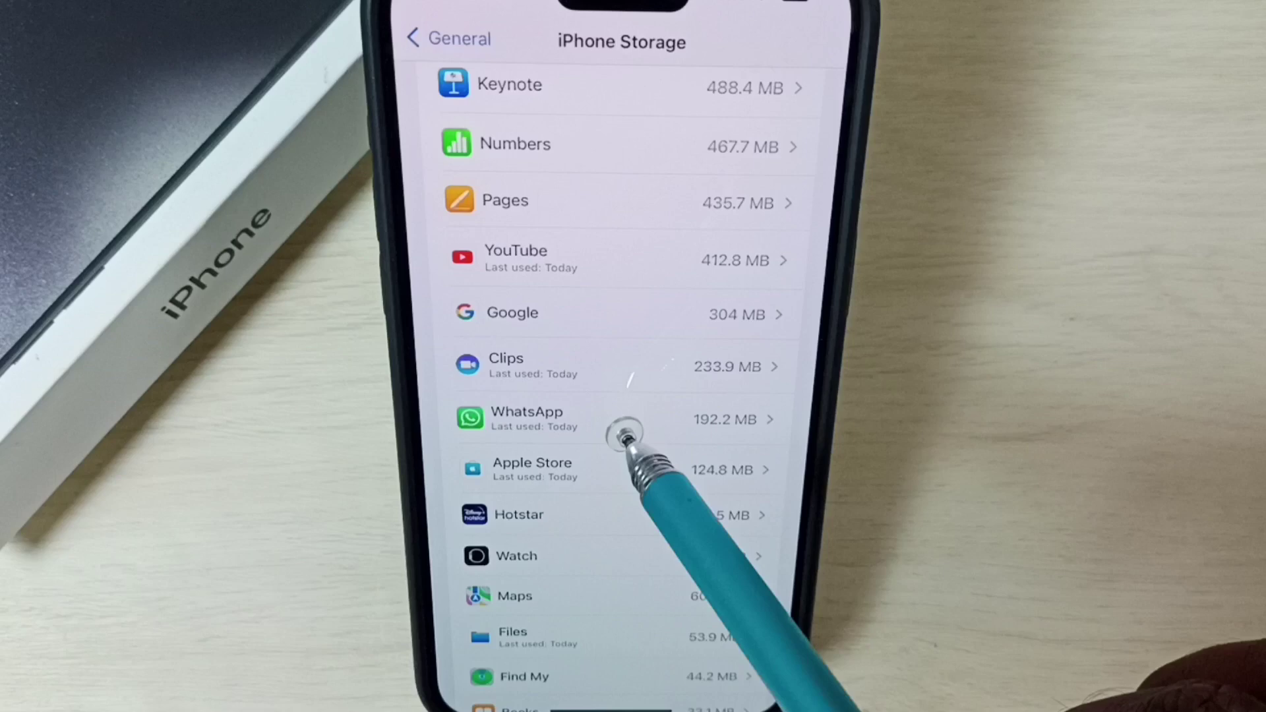
# Step: Delete WhatsApp (192.2 MB) with its data, then back out to the main Settings list
pyautogui.click(633, 429)
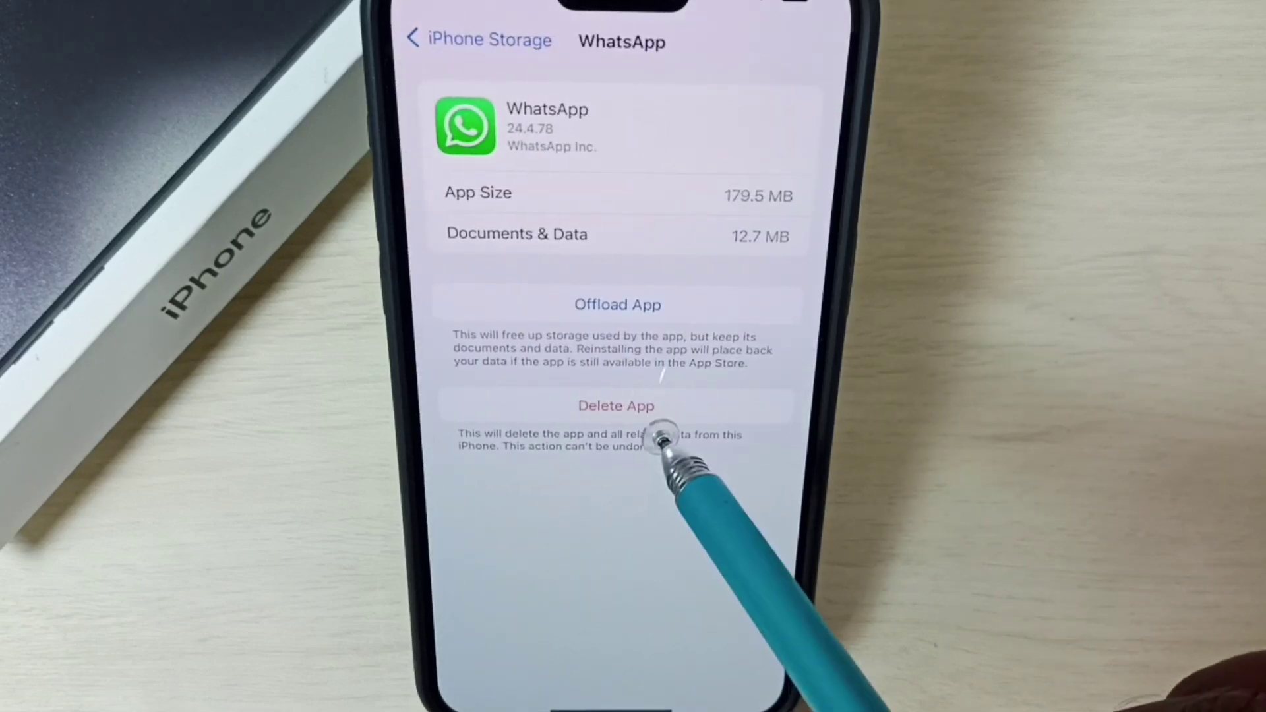
pyautogui.click(683, 410)
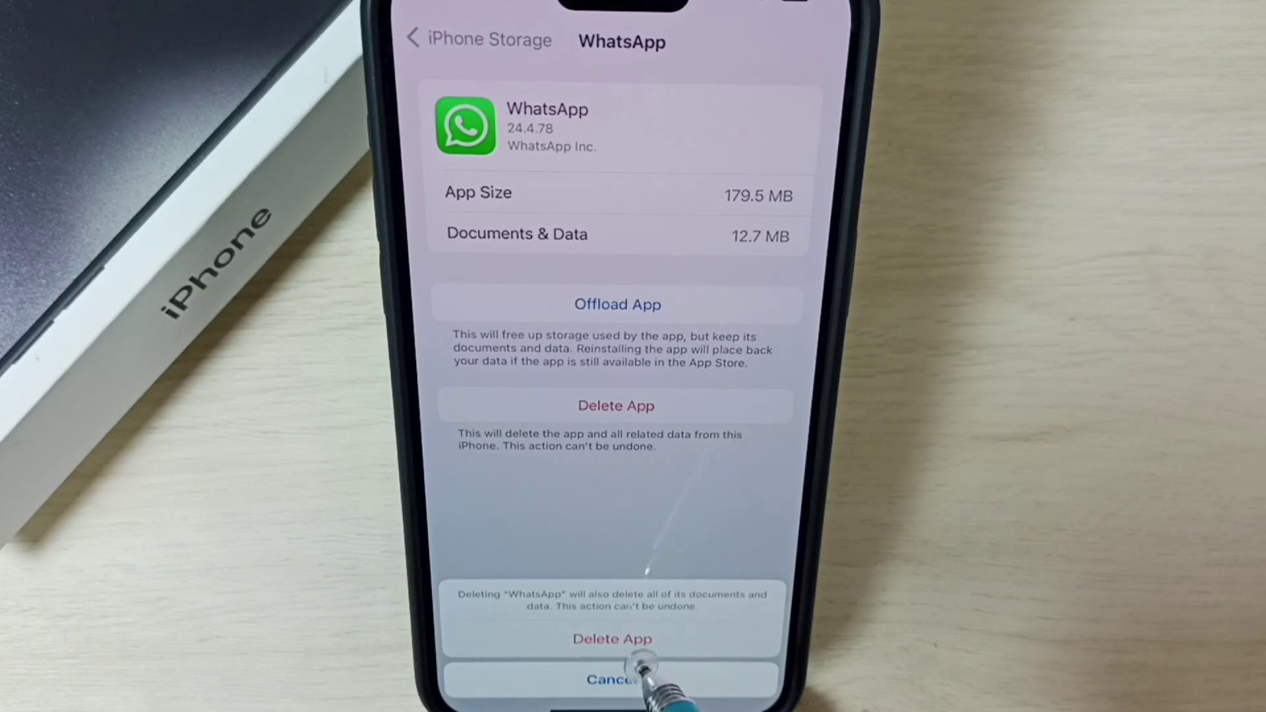
pyautogui.click(638, 643)
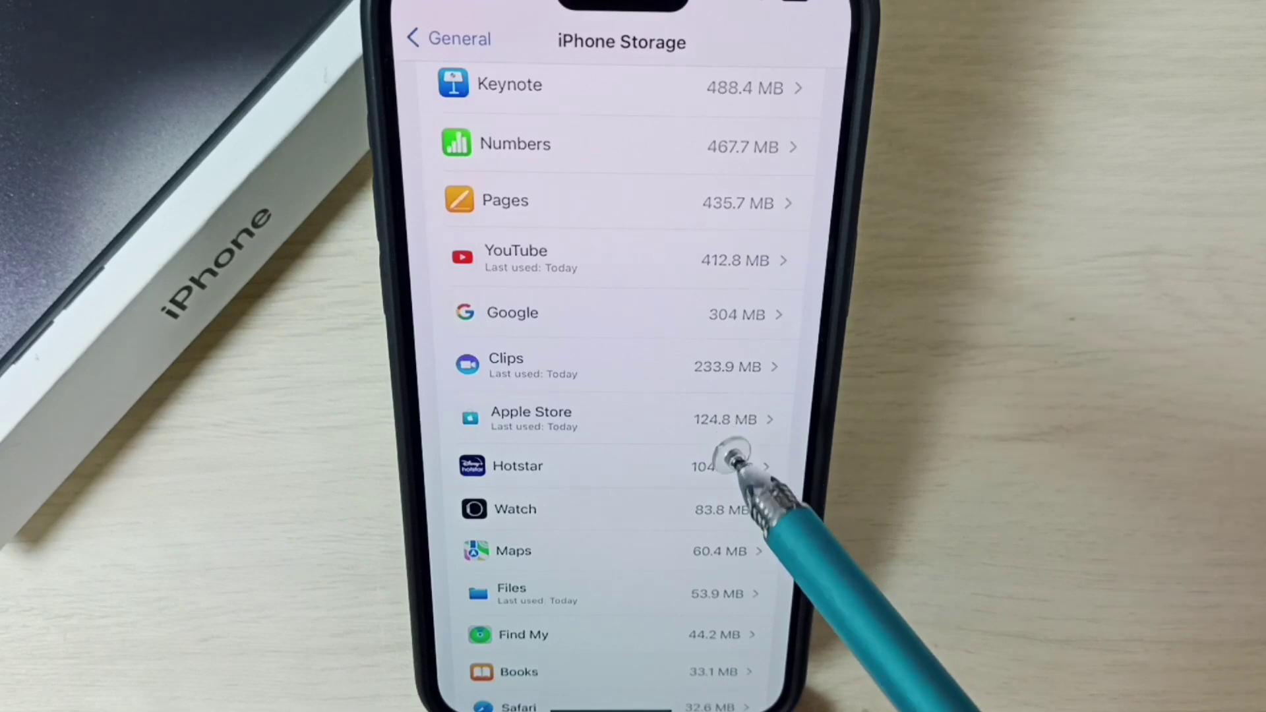
pyautogui.click(446, 38)
pyautogui.click(461, 42)
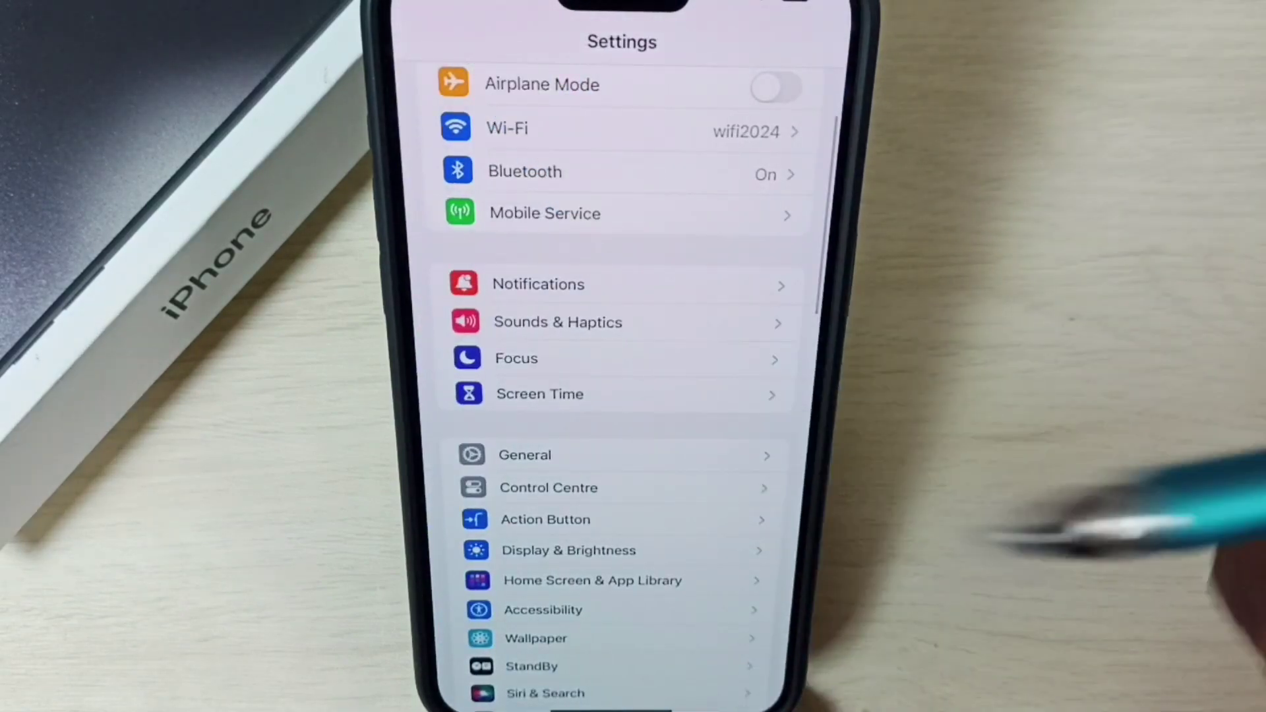